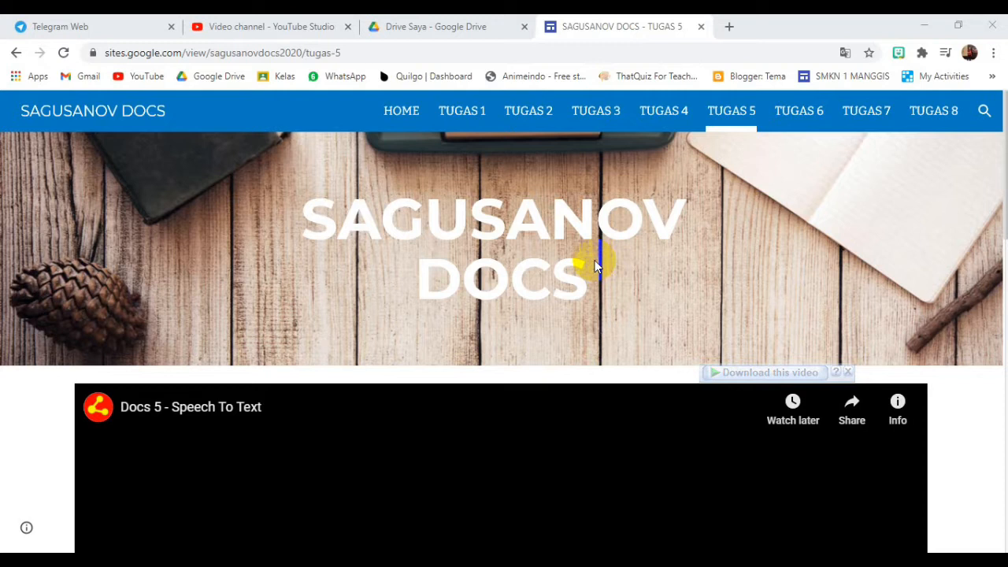
- Read through the TUGAS 5 assignment instructions on the SAGUSANOV DOCS site
scroll(608, 285, "down", 6)
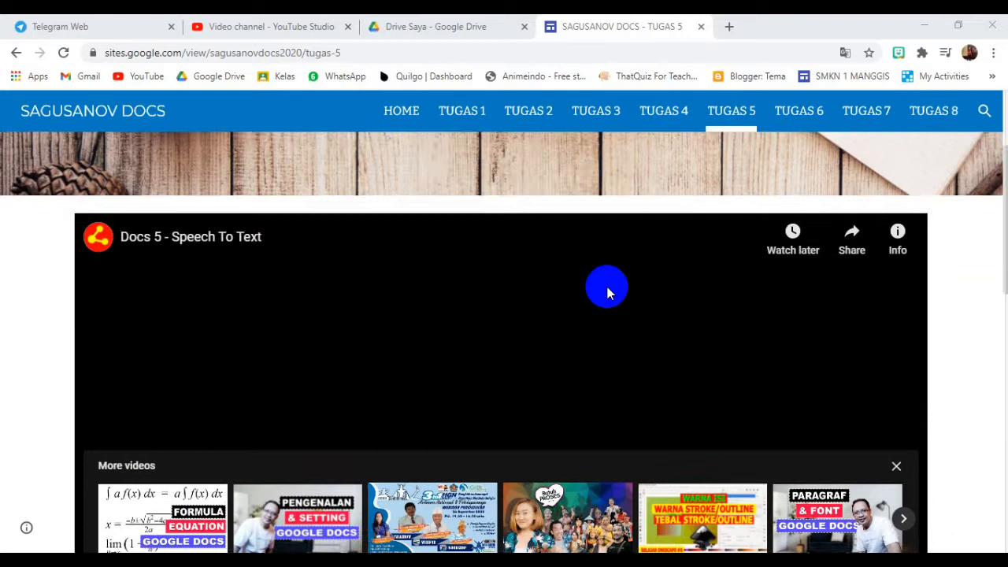
scroll(607, 291, "down", 2)
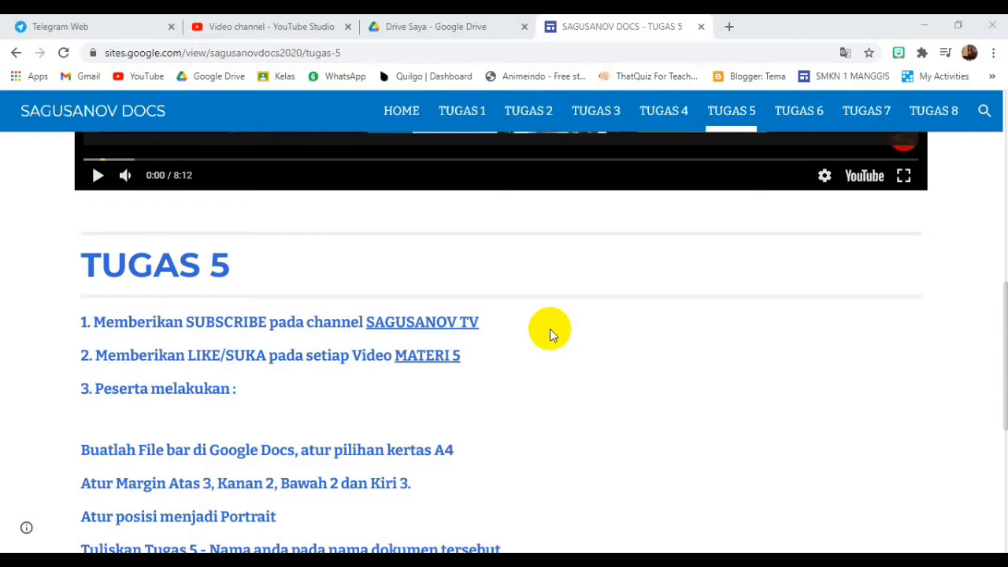
scroll(354, 380, "down", 2)
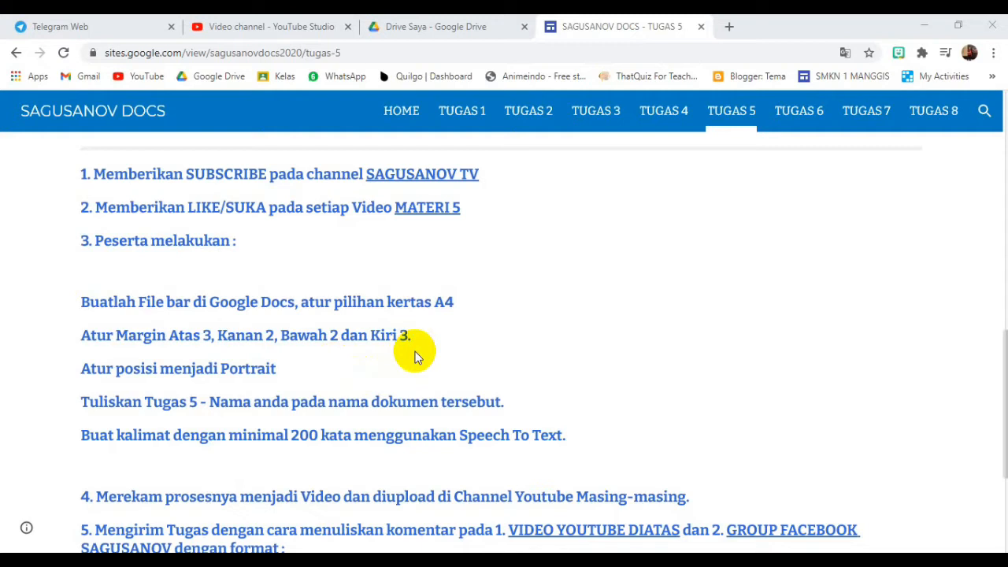
scroll(410, 378, "down", 1)
scroll(410, 394, "up", 3)
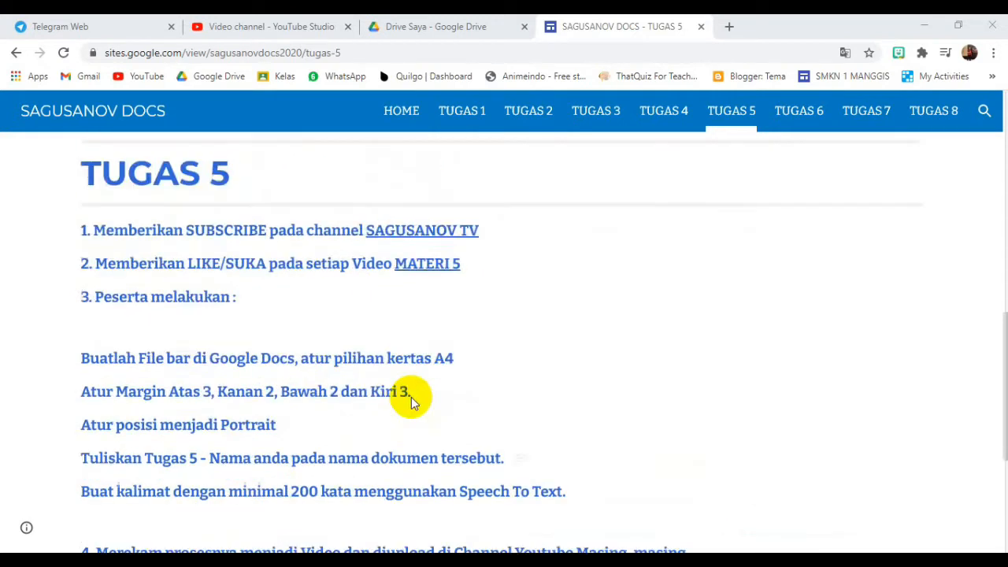
scroll(441, 378, "down", 1)
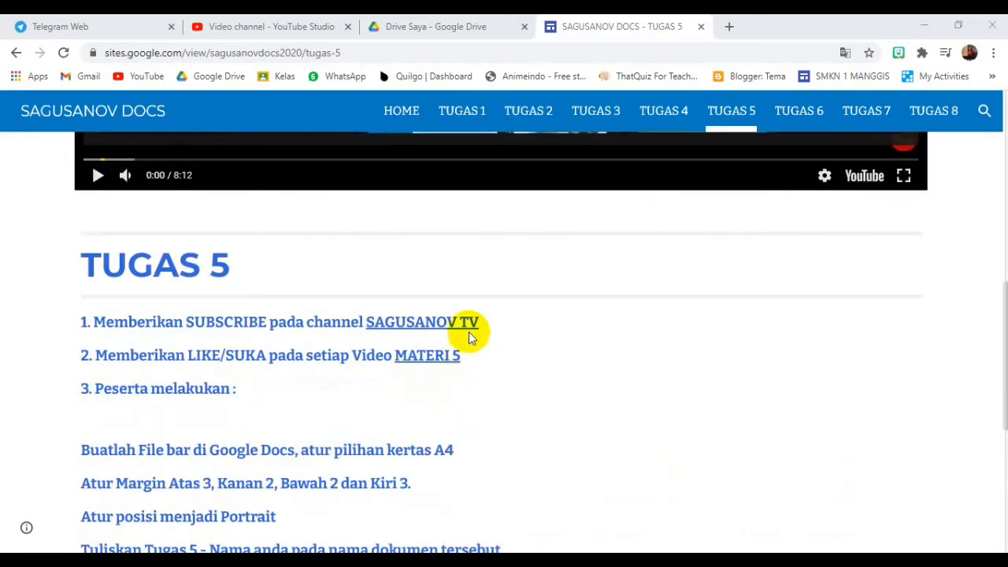
- View the linked SAGUSANOV TV channel and the MATERI 5 video, returning to the assignment page after each
left_click(430, 327)
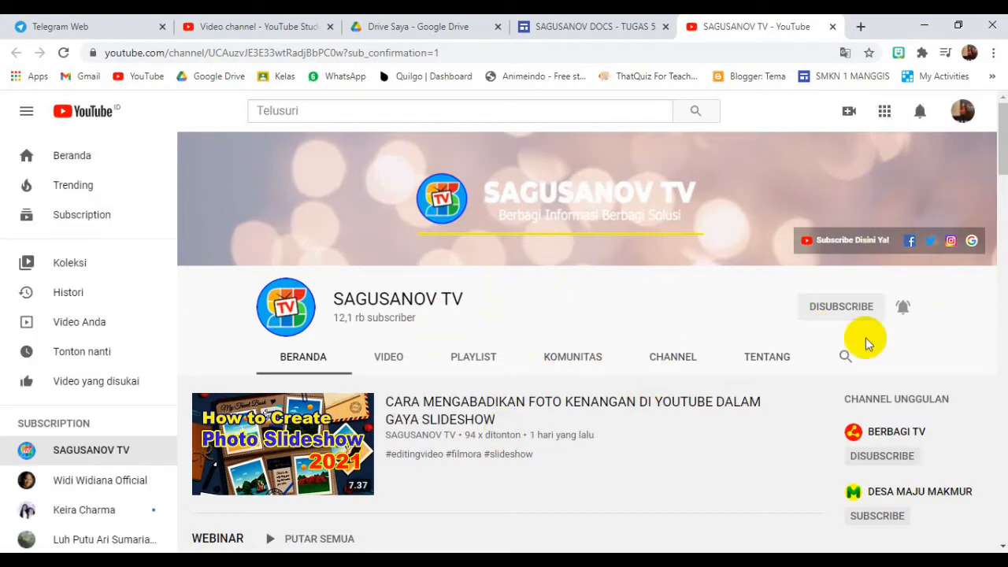
left_click(832, 27)
left_click(430, 356)
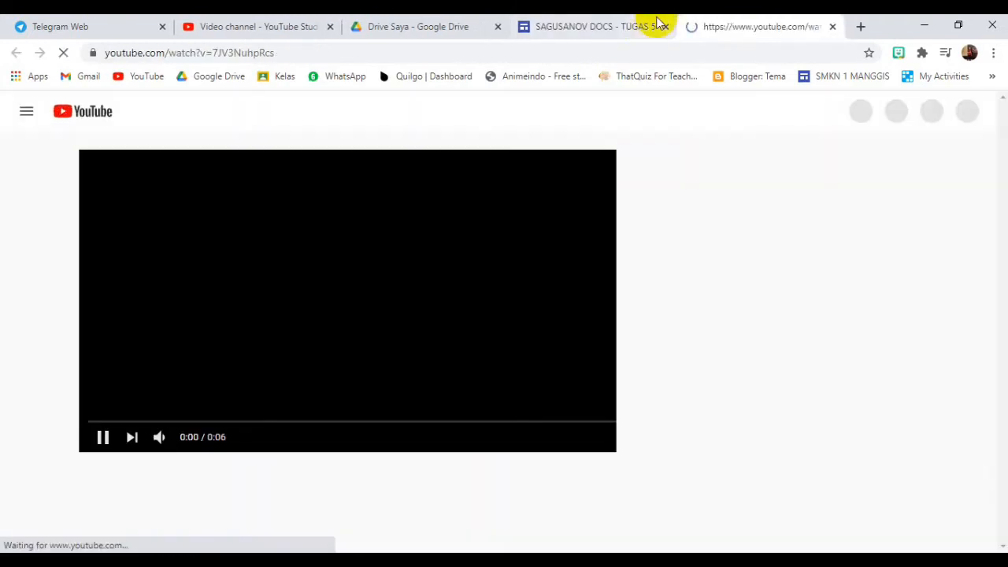
left_click(834, 27)
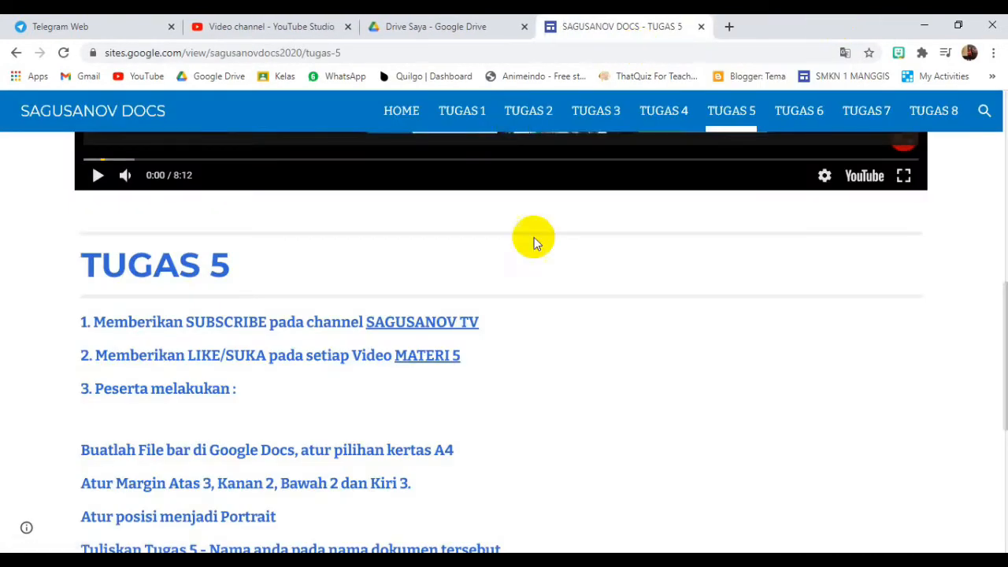
- Open the embedded "Docs 5 - Speech To Text" video on YouTube, check its like and subscription status, and close it
scroll(534, 237, "up", 2)
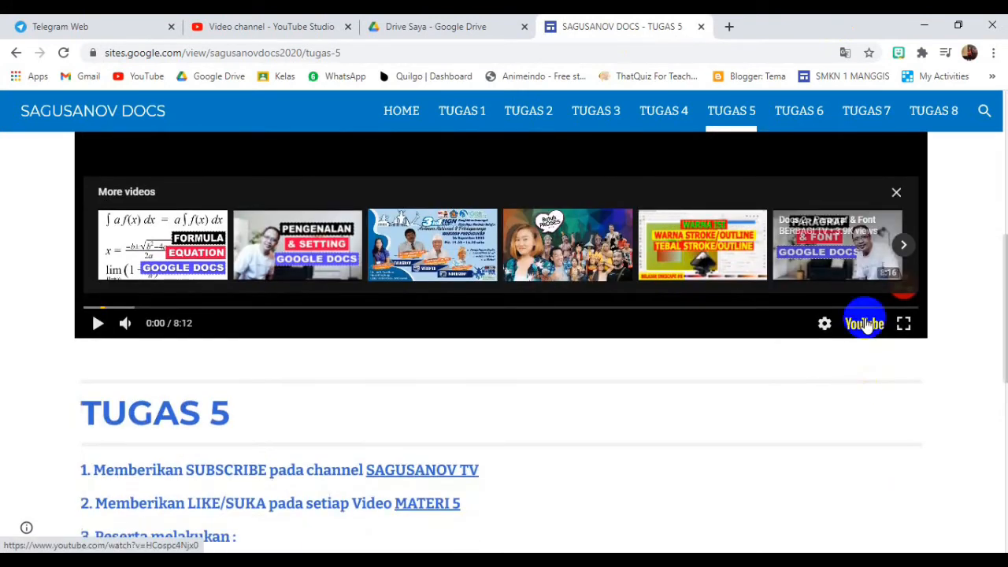
left_click(865, 323)
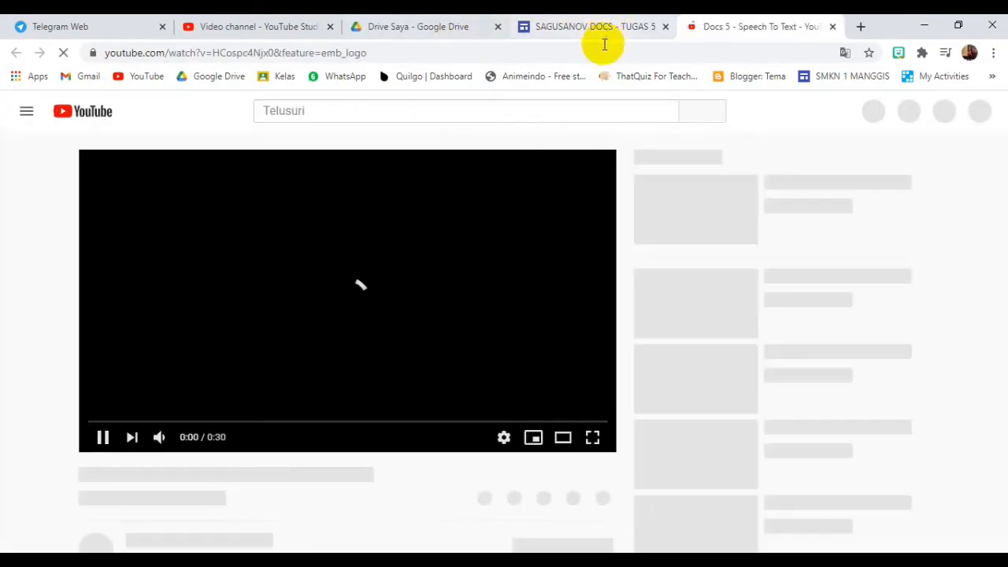
scroll(394, 433, "down", 1)
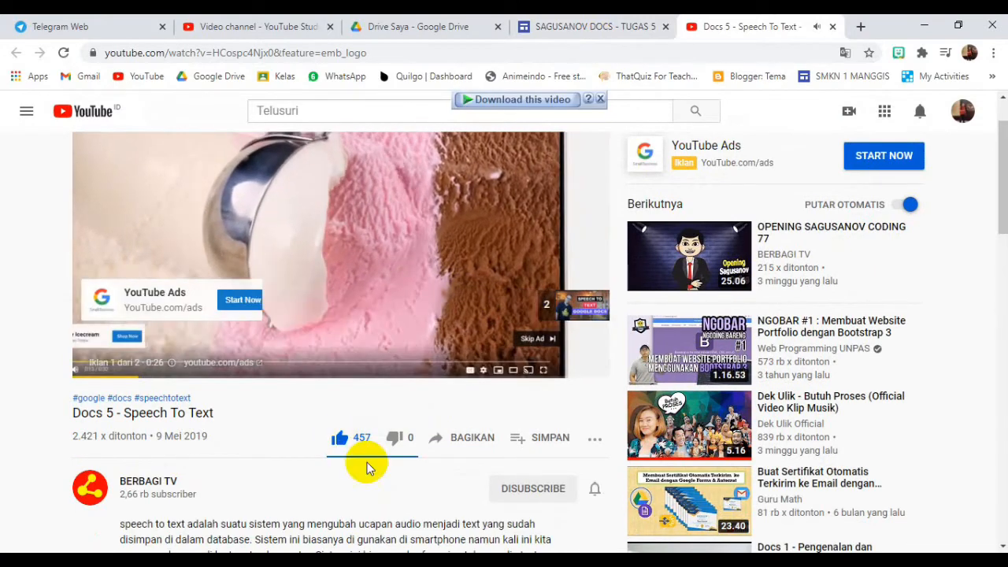
scroll(169, 259, "down", 2)
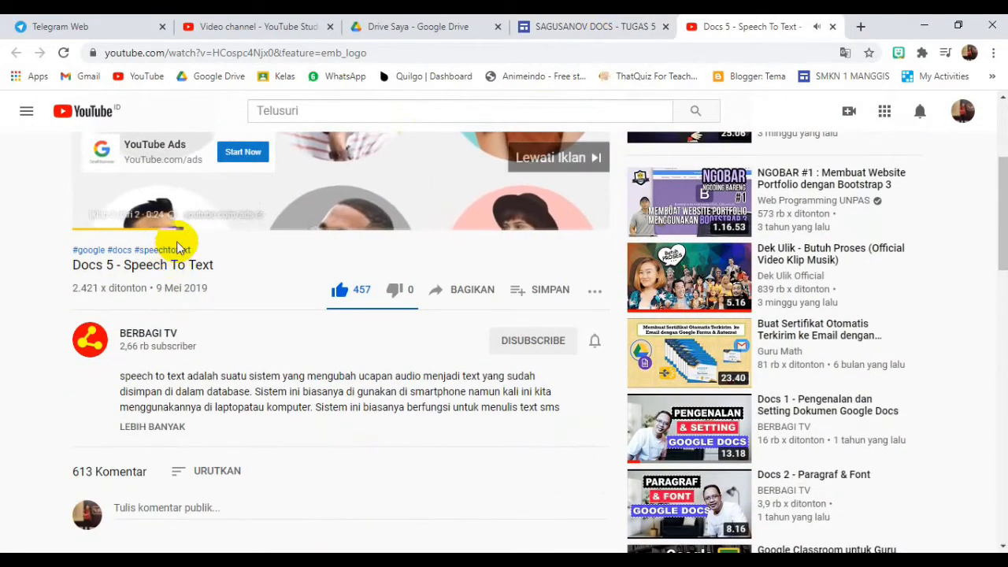
scroll(193, 252, "up", 2)
left_click(565, 306)
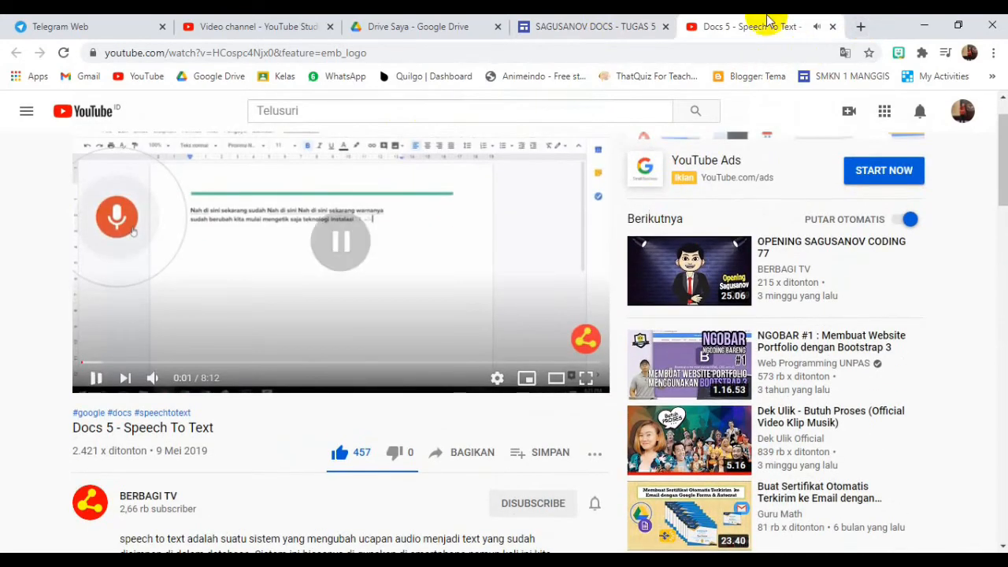
left_click(832, 26)
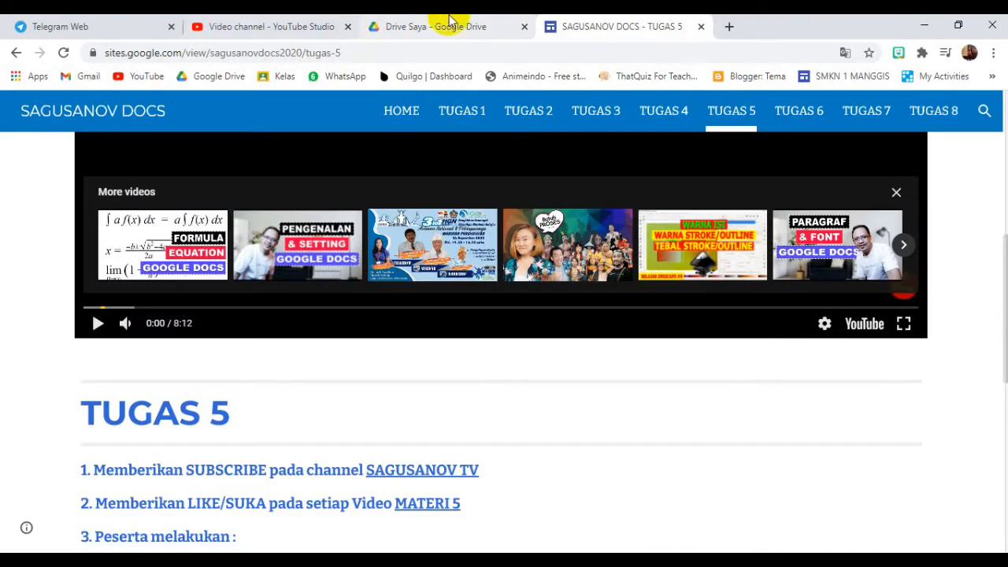
- From Google Drive, create a Google Docs document with the Koral Resume template and delete all its placeholder content
left_click(450, 20)
left_click(41, 170)
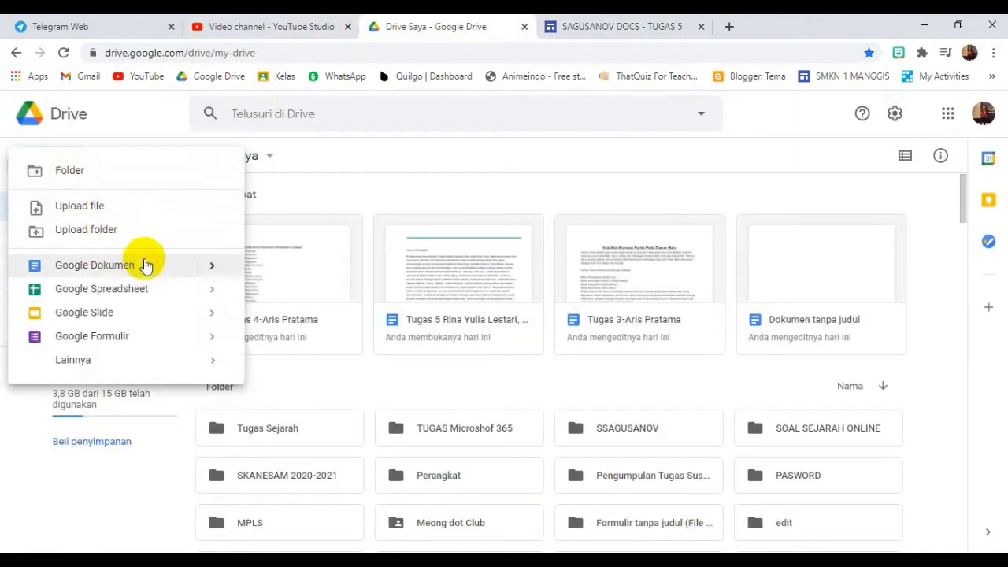
mouse_move(216, 269)
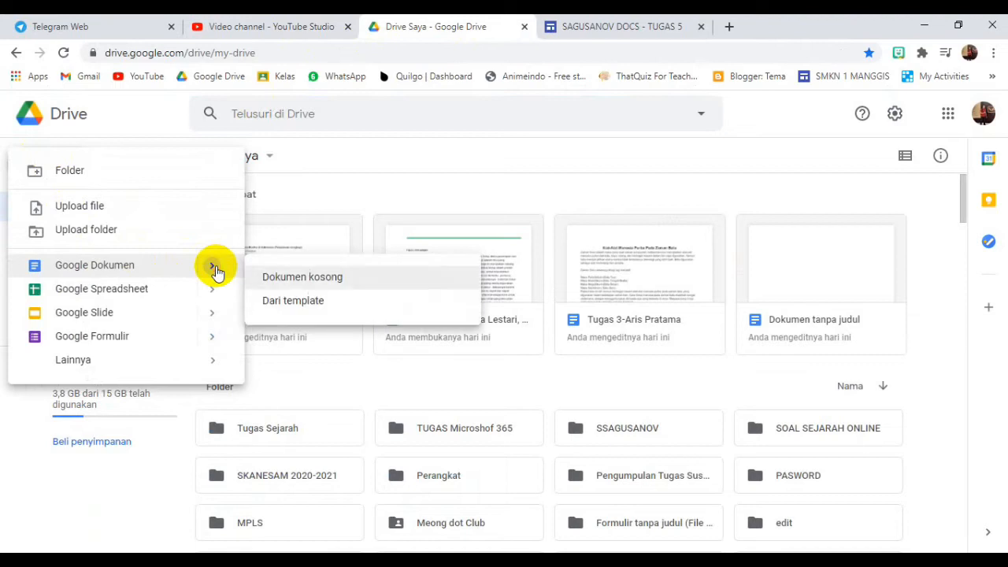
left_click(310, 302)
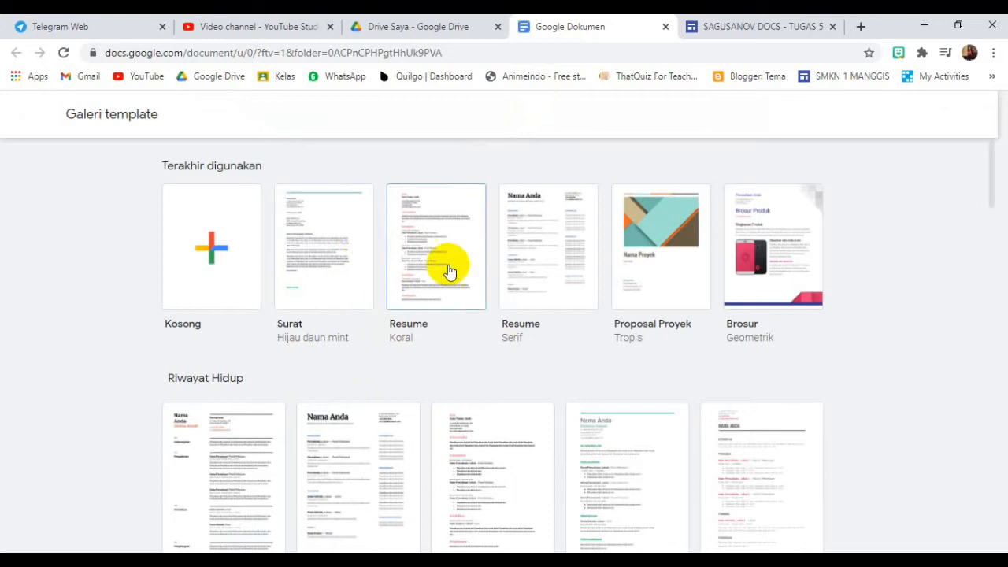
left_click(450, 263)
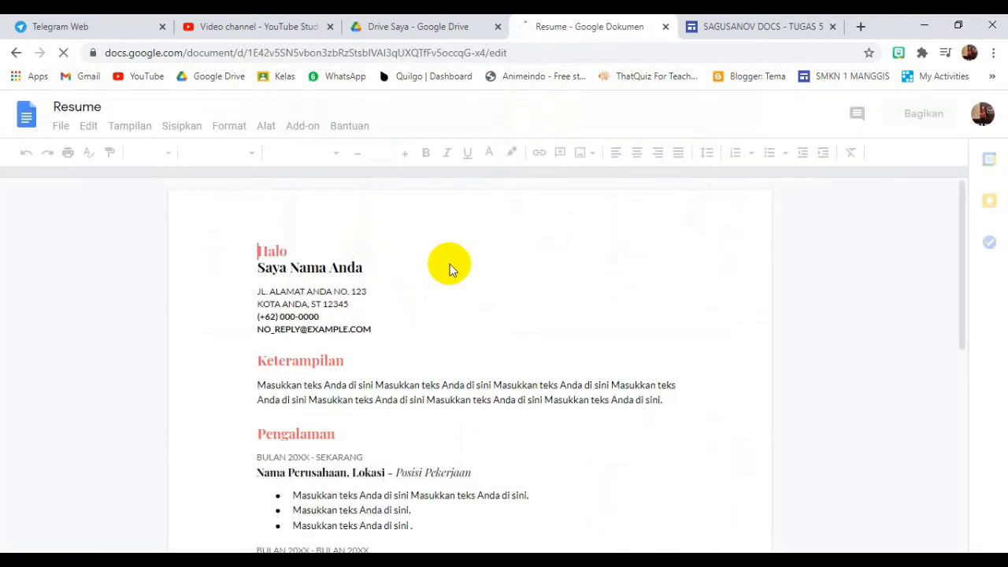
key("ctrl+a")
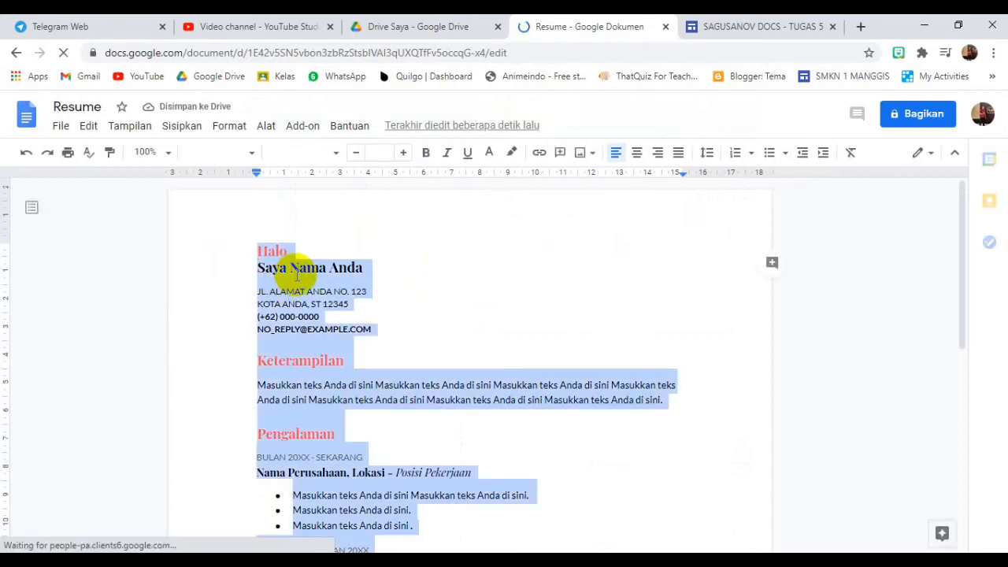
key("BackSpace")
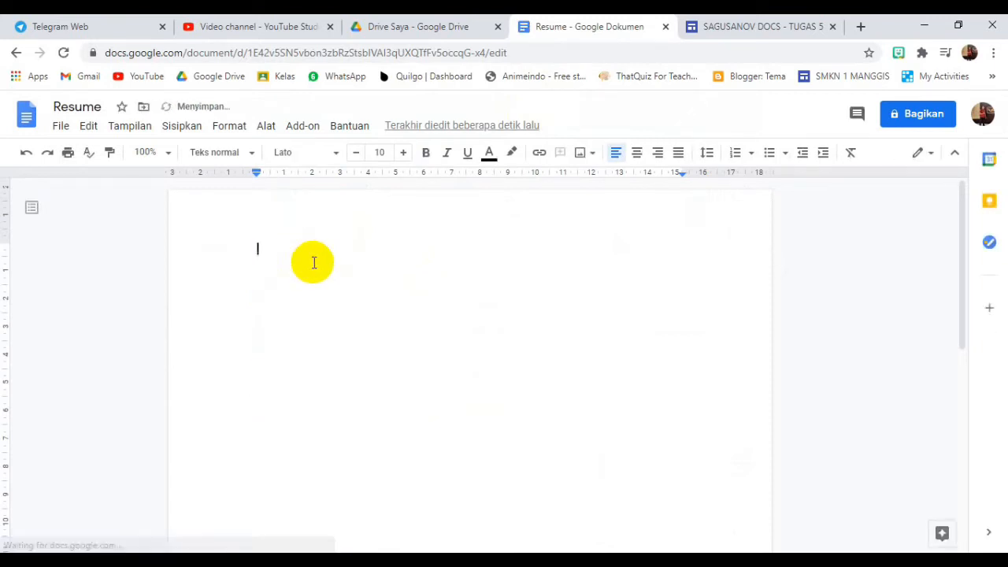
- Rename the document as "Tugas-5" followed by the participant's full name
left_click(88, 106)
type("T")
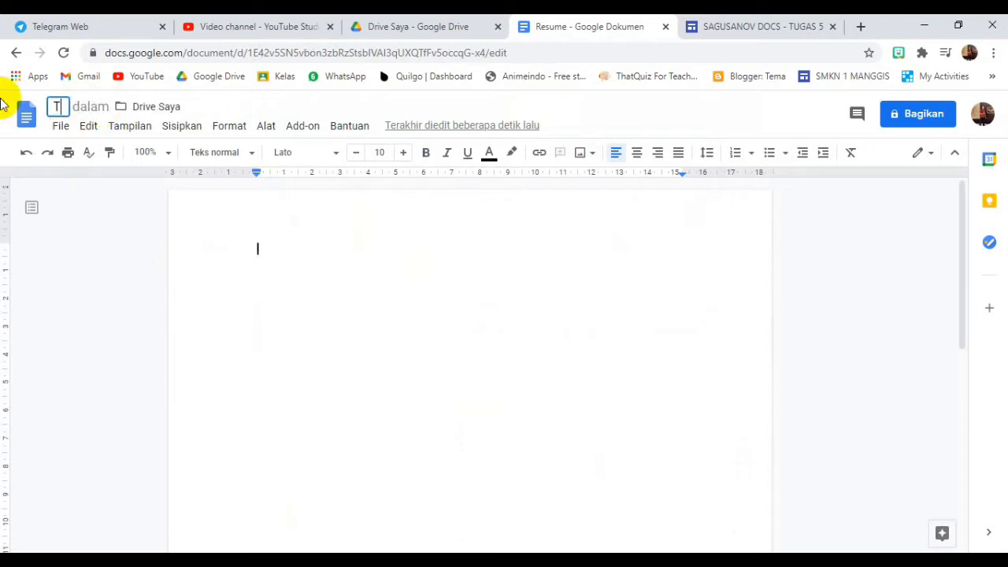
type("ugas-")
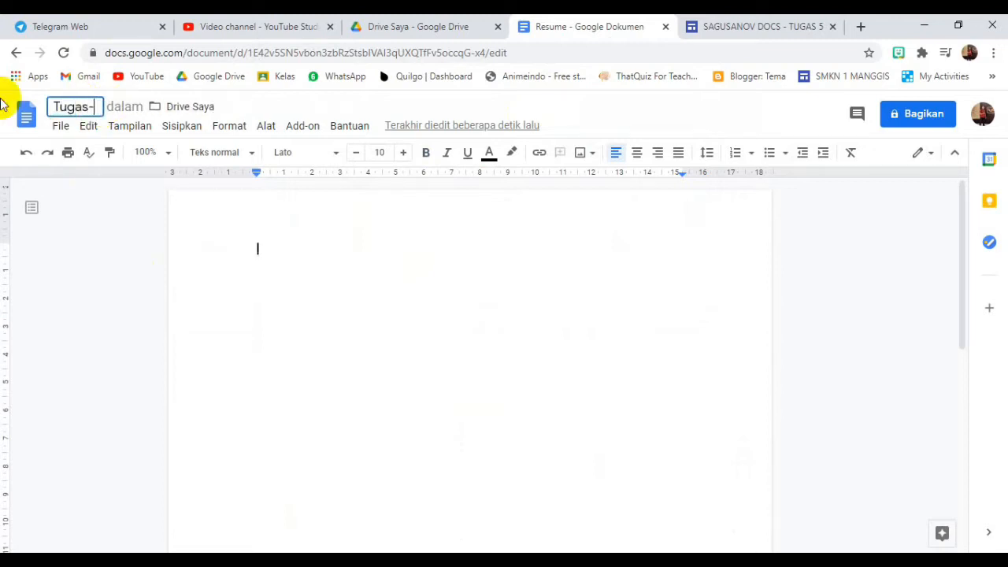
type("5 Aris Pratama")
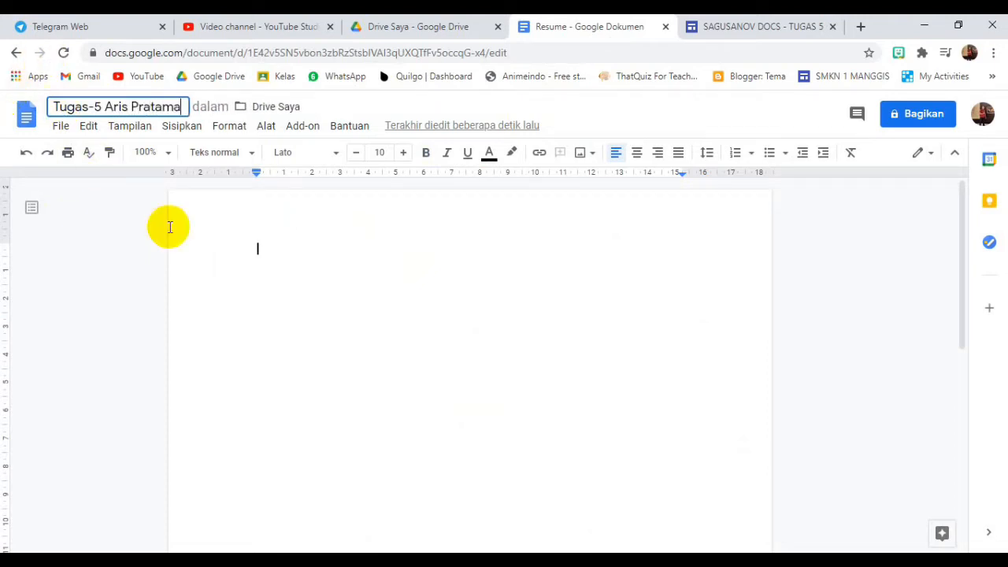
- Open the page setup and choose A4 (21,0 cm x 29,7 cm) as the paper size
left_click(60, 127)
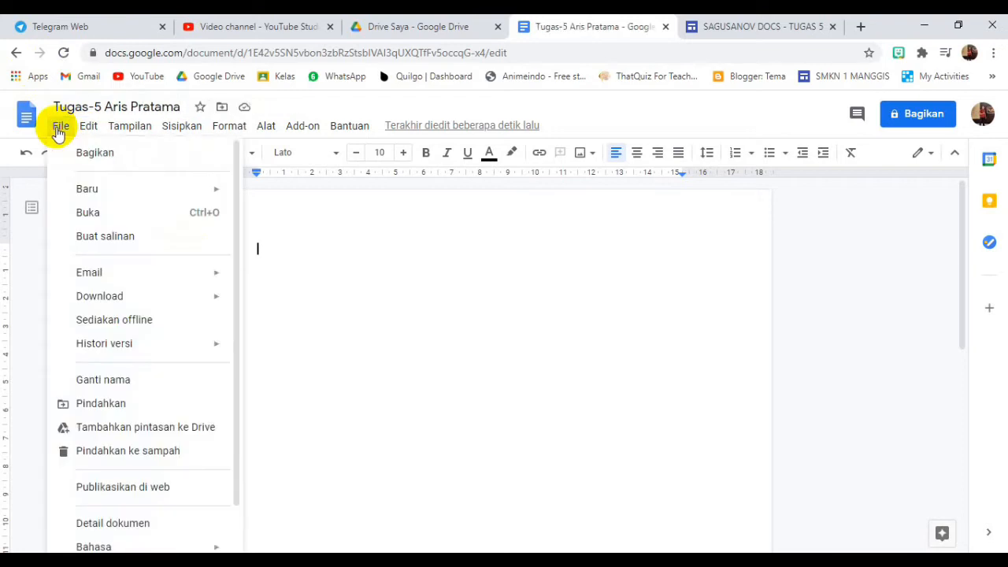
scroll(136, 534, "down", 1)
left_click(134, 518)
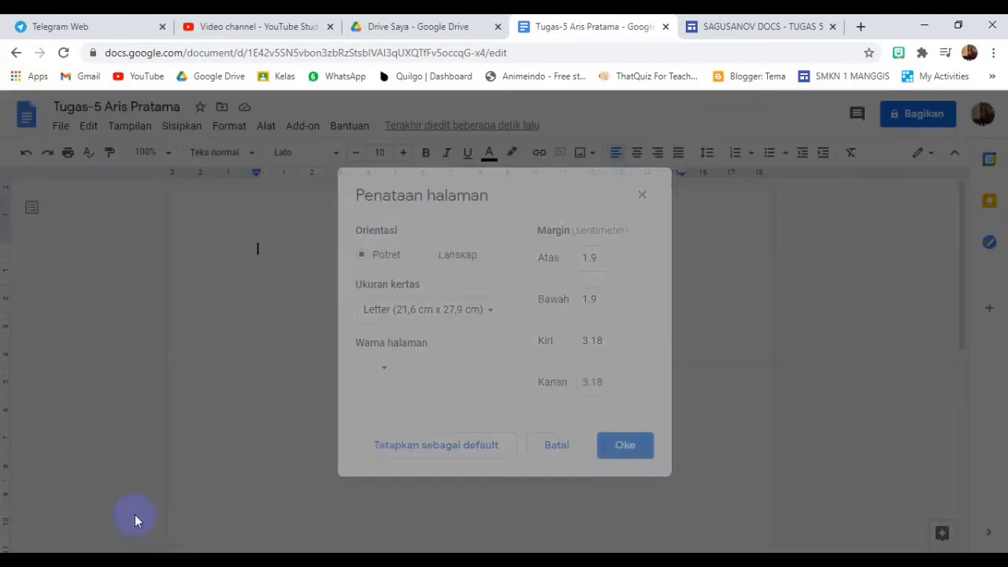
left_click(443, 312)
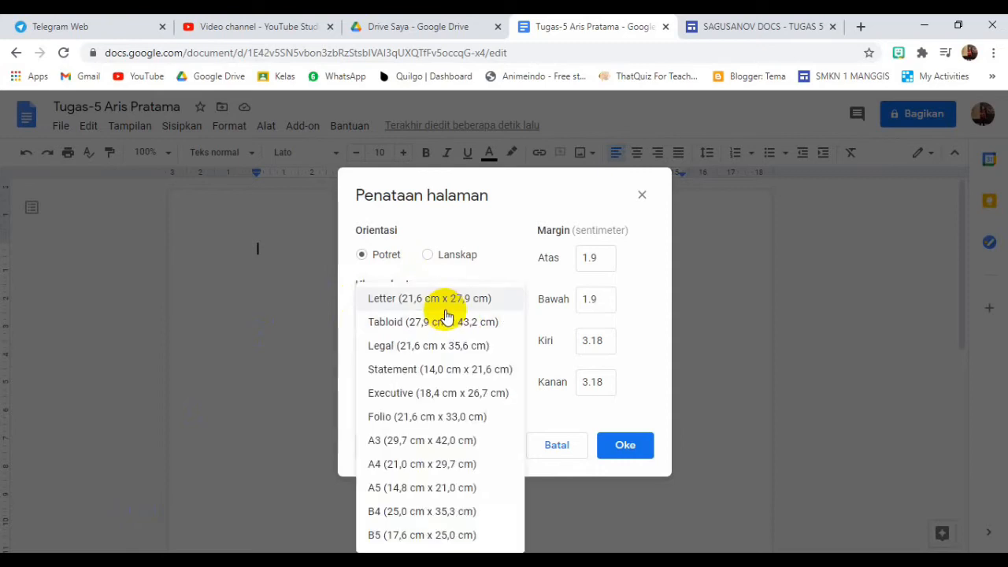
left_click(394, 463)
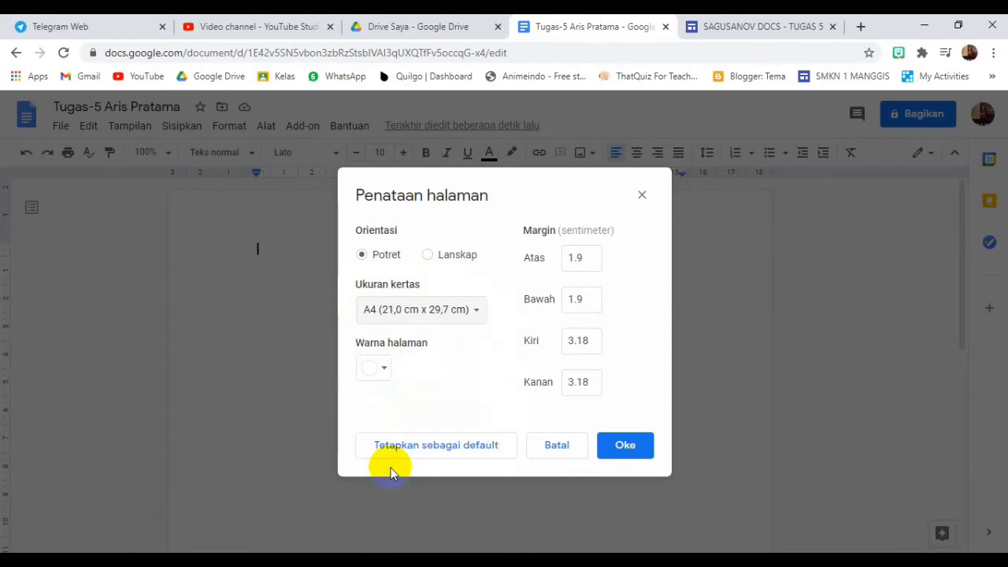
- Set the page margins to 3 cm top, 2 cm bottom, 3 cm left and 2 cm right, and apply the page setup
double_click(589, 260)
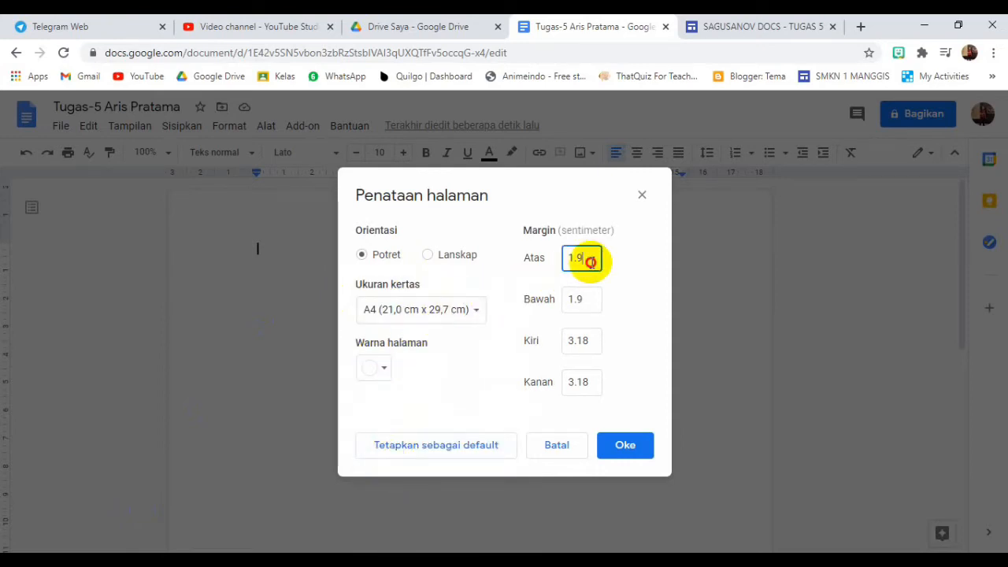
type("3")
double_click(581, 299)
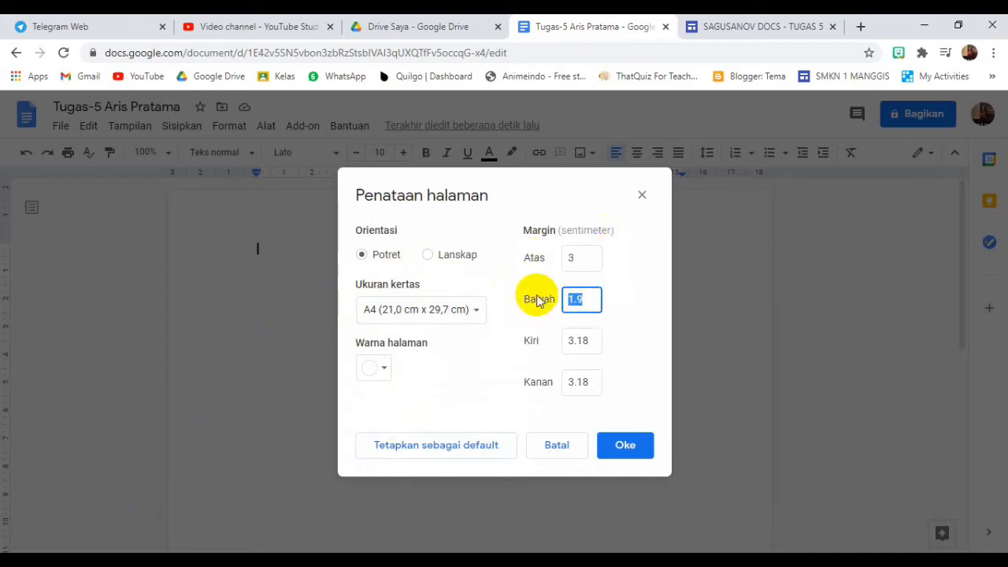
type("2")
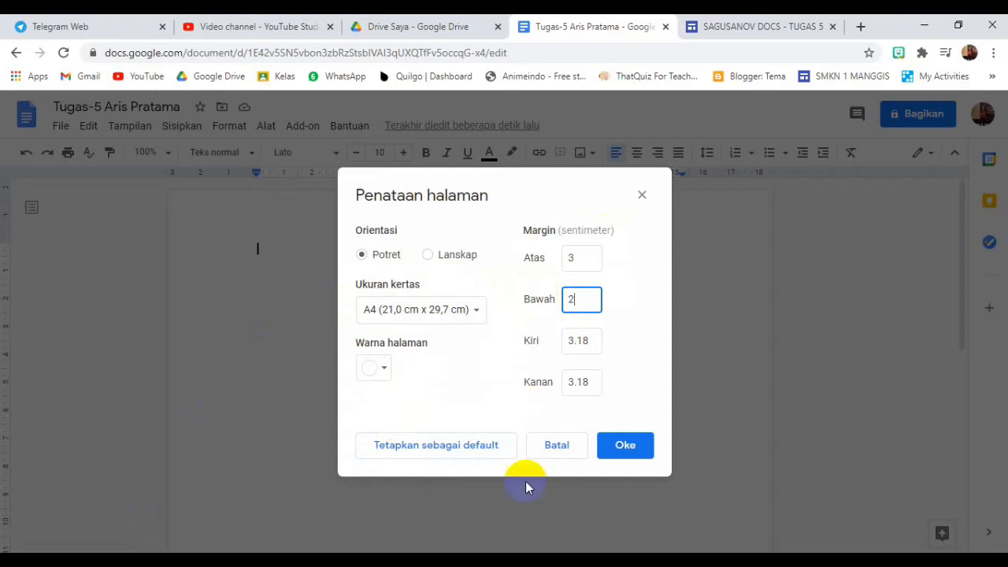
double_click(587, 340)
type("3")
double_click(582, 382)
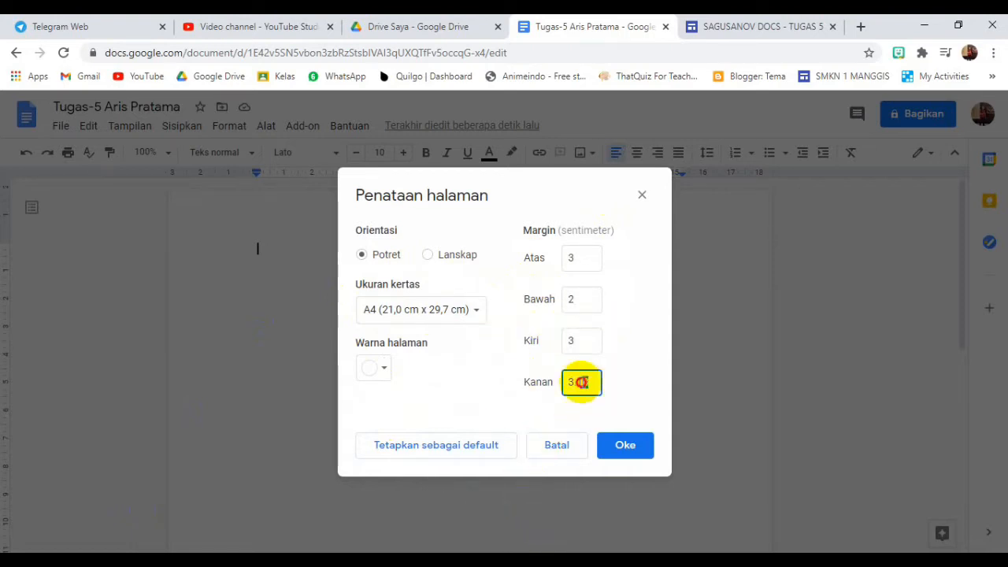
type("2")
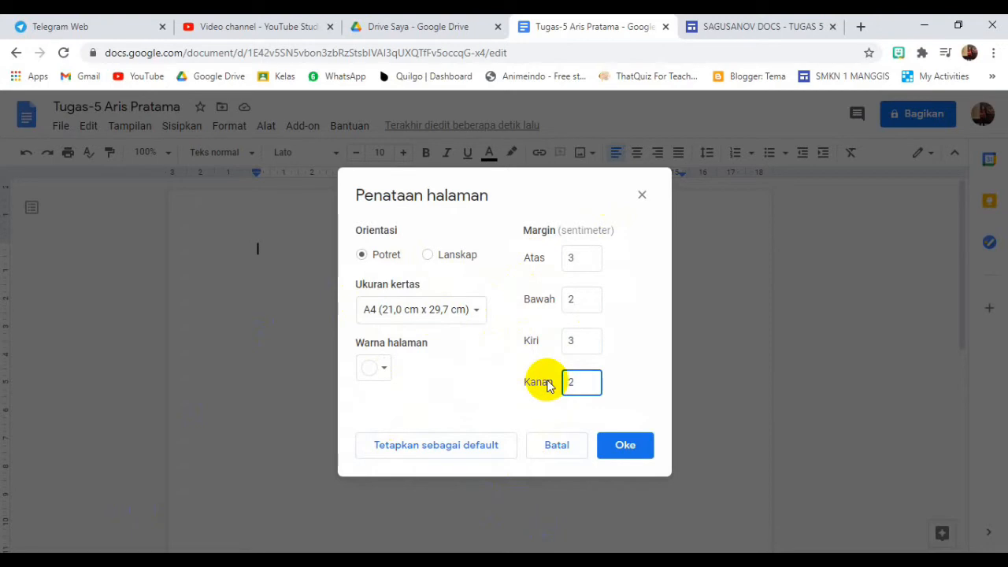
left_click(625, 448)
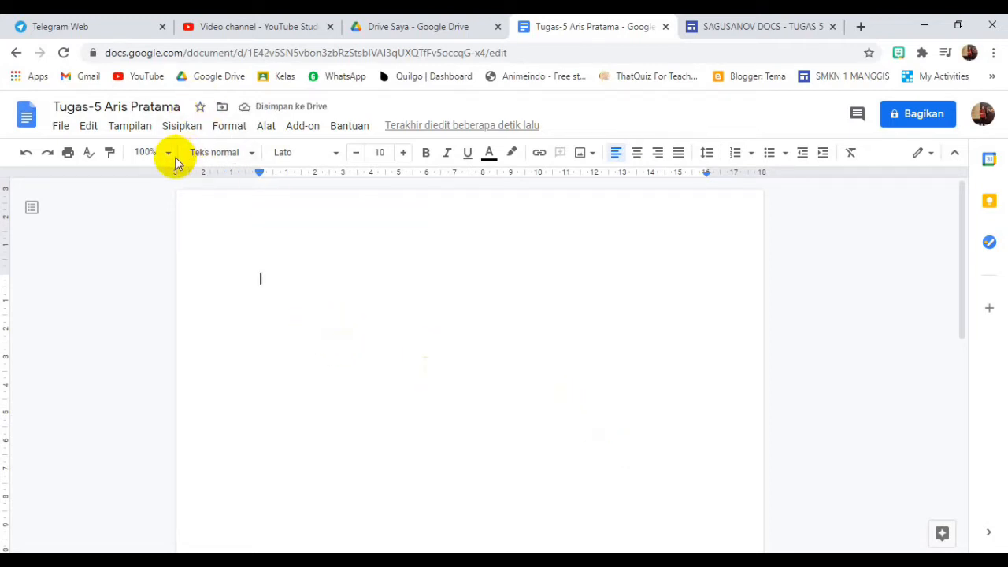
- Start voice typing in Indonesian and dictate the passage about the praaksara and prasejarah eras into the document
left_click(264, 125)
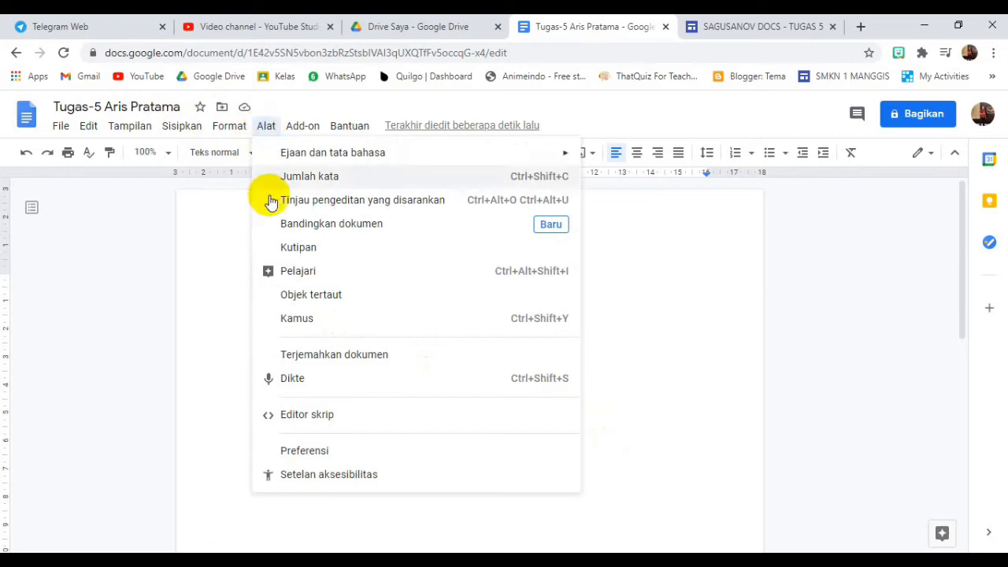
left_click(292, 379)
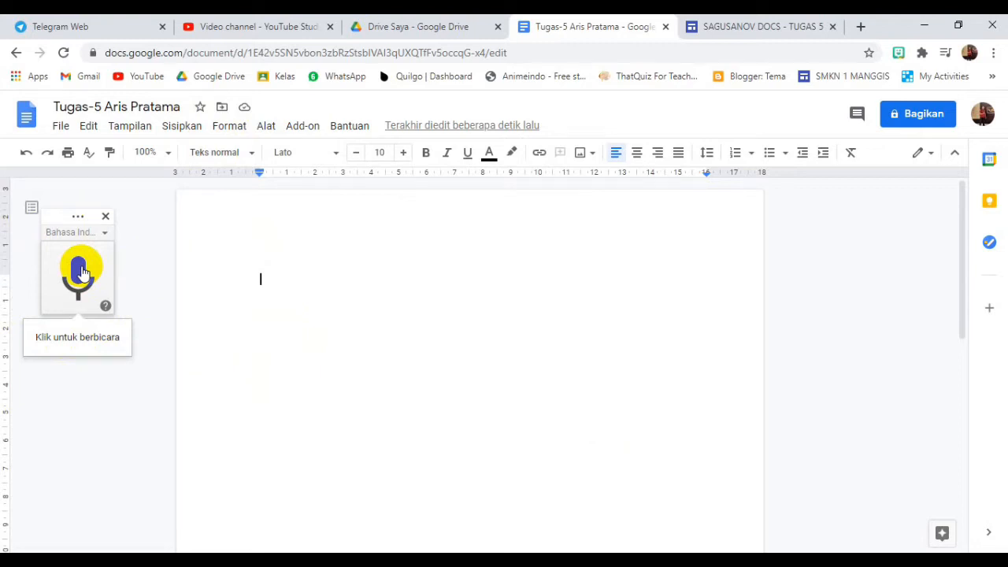
left_click(80, 270)
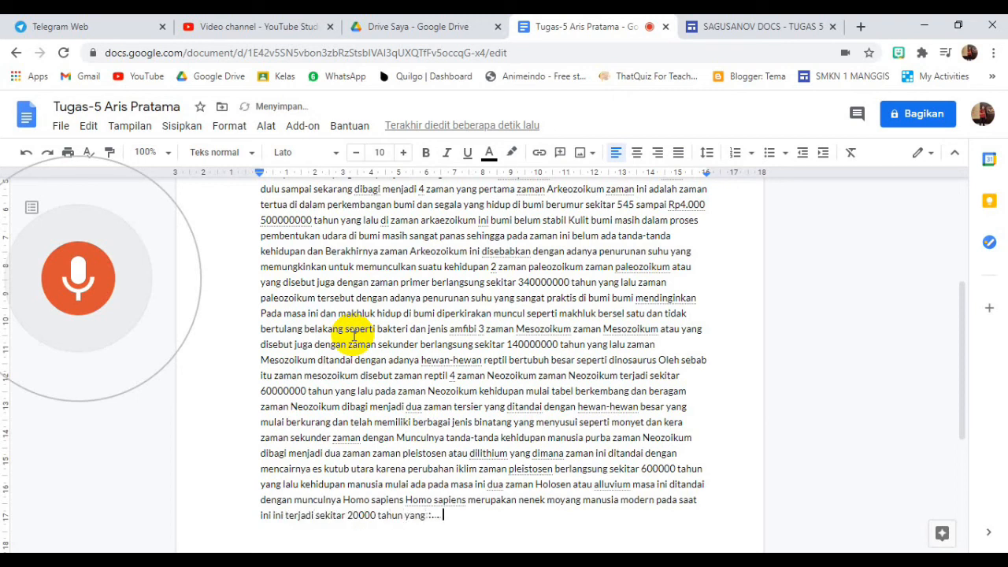
- Add the heading "Edit Rekaman" on a new page after the dictated text
scroll(400, 254, "up", 6)
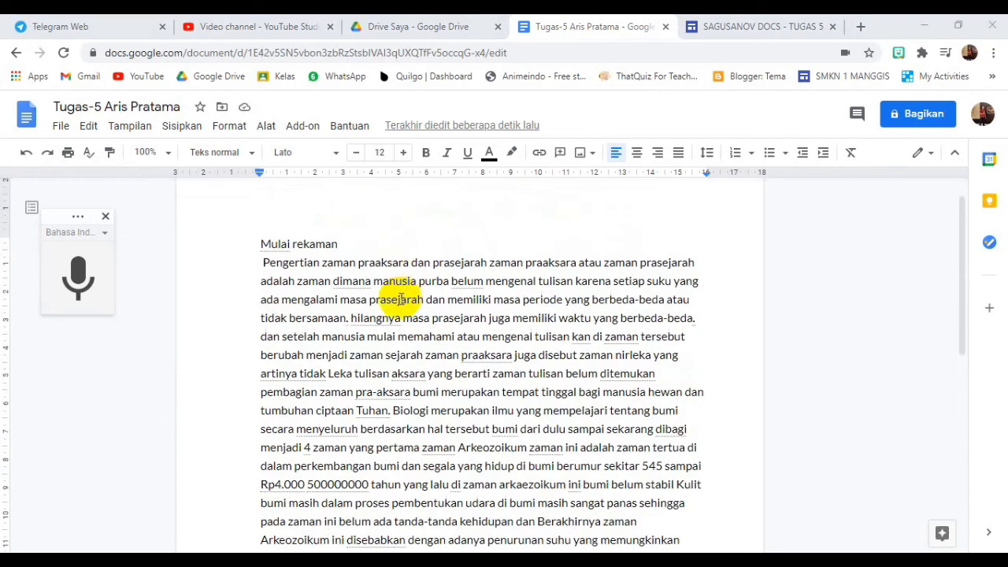
scroll(400, 299, "down", 10)
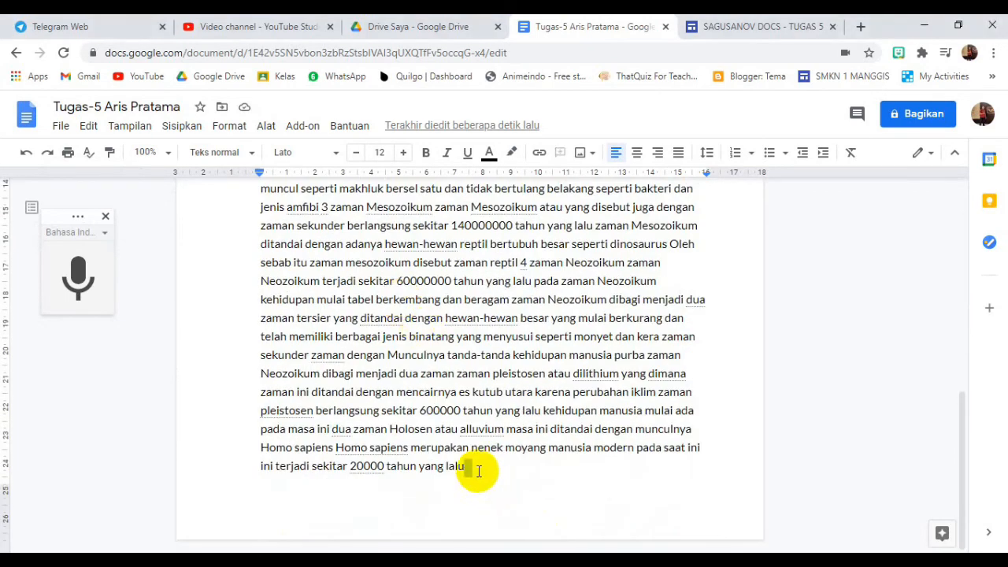
scroll(482, 471, "down", 1)
scroll(486, 471, "down", 3)
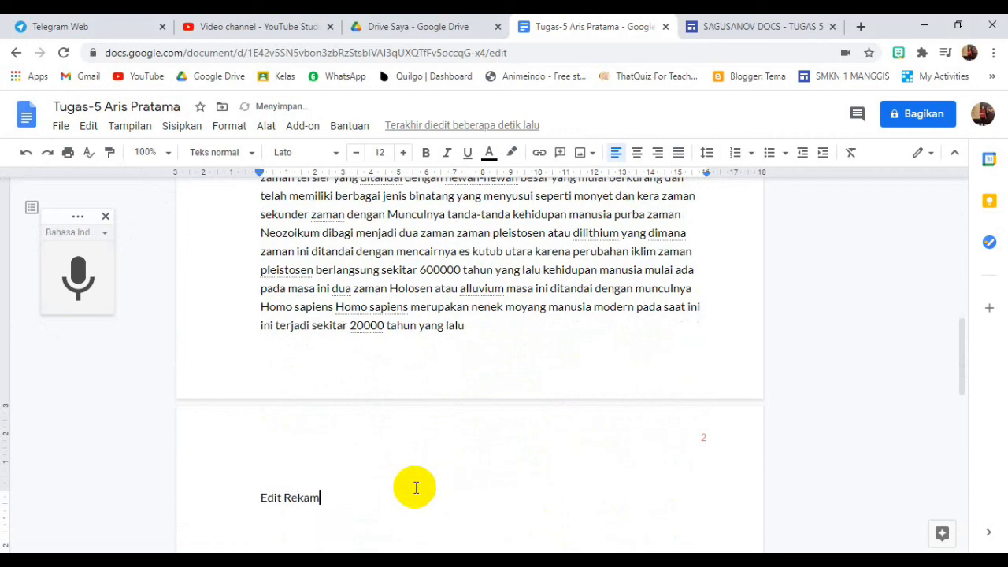
- Copy the dictated passage and paste it on a new line beneath the "Edit Rekaman" heading
left_click_drag(472, 329, 254, 251)
scroll(288, 520, "down", 15)
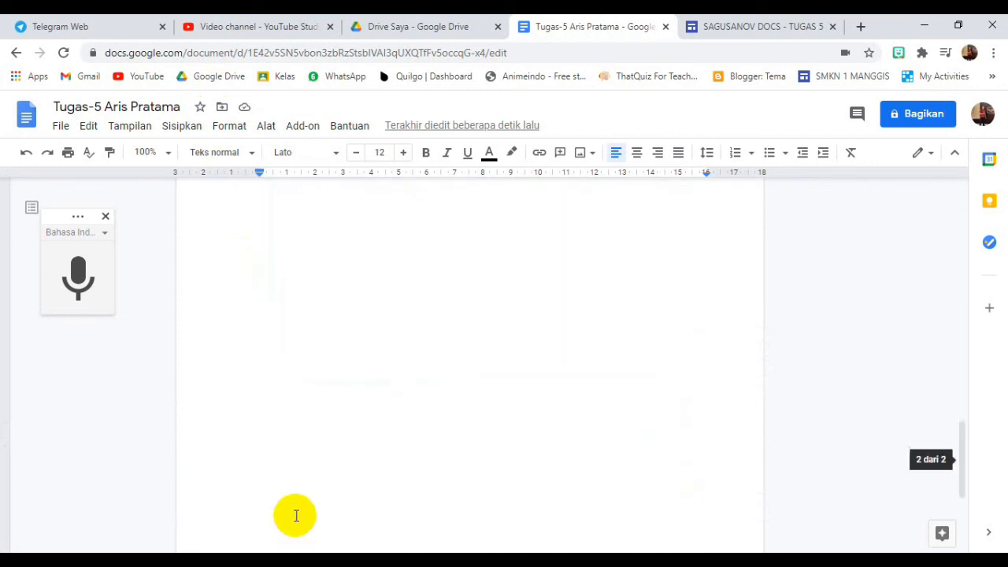
scroll(299, 432, "up", 4)
left_click(274, 435)
double_click(346, 408)
left_click(346, 408)
key("Return")
key("ctrl+v")
- Make "Pengertian zaman praaksara dan prasejarah" in the copied text bold and put it on its own line
scroll(341, 408, "up", 10)
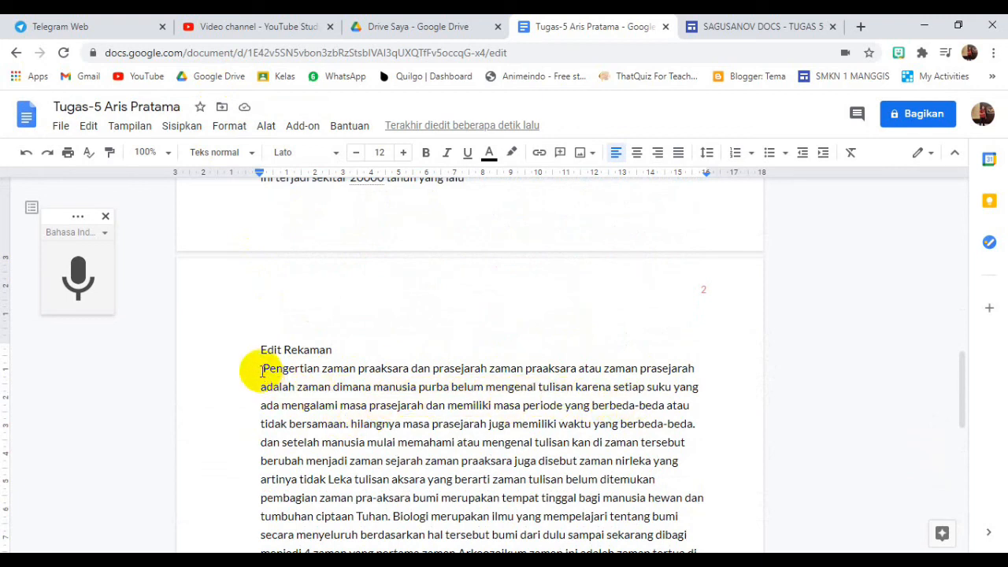
left_click_drag(262, 369, 473, 370)
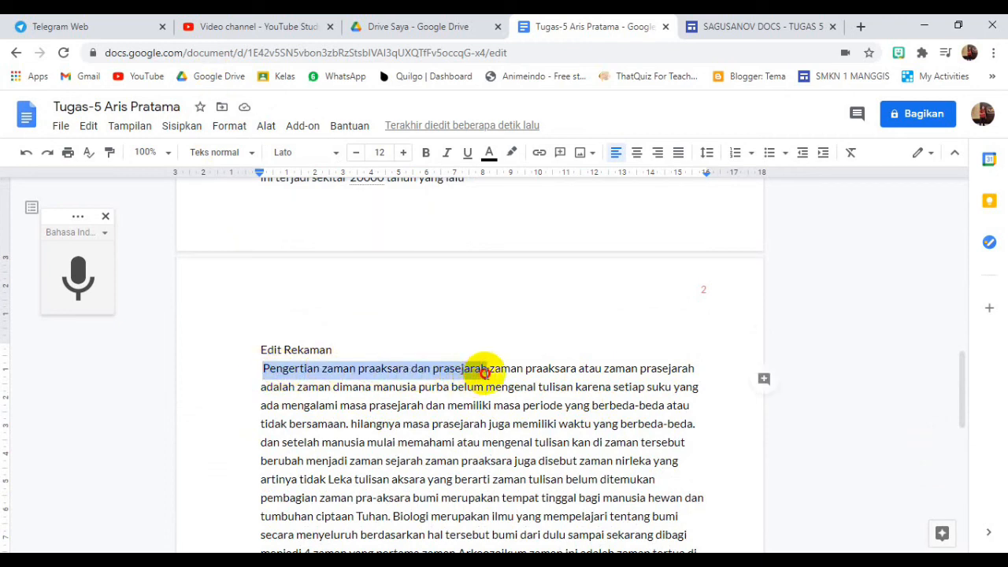
left_click(426, 153)
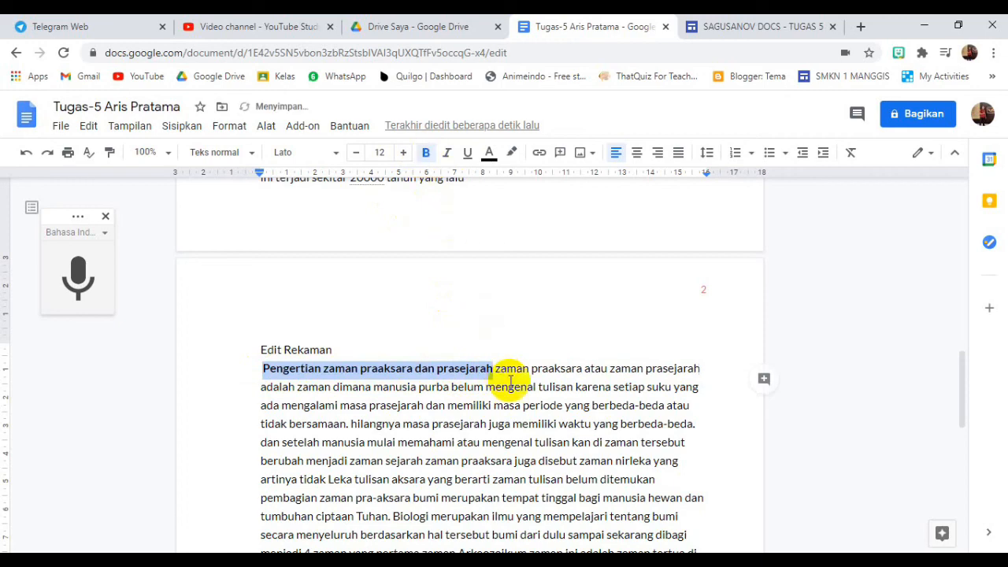
left_click(496, 370)
key("Return")
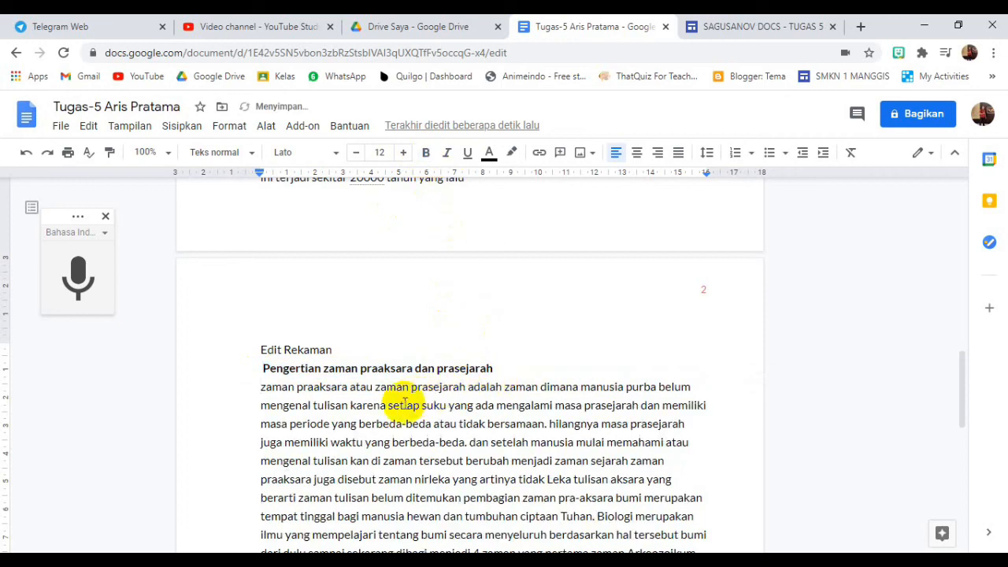
- Justify all the body text below the bold subheading in the "Edit Rekaman" section
left_click(258, 385)
left_click_drag(259, 385, 636, 517)
left_click(678, 152)
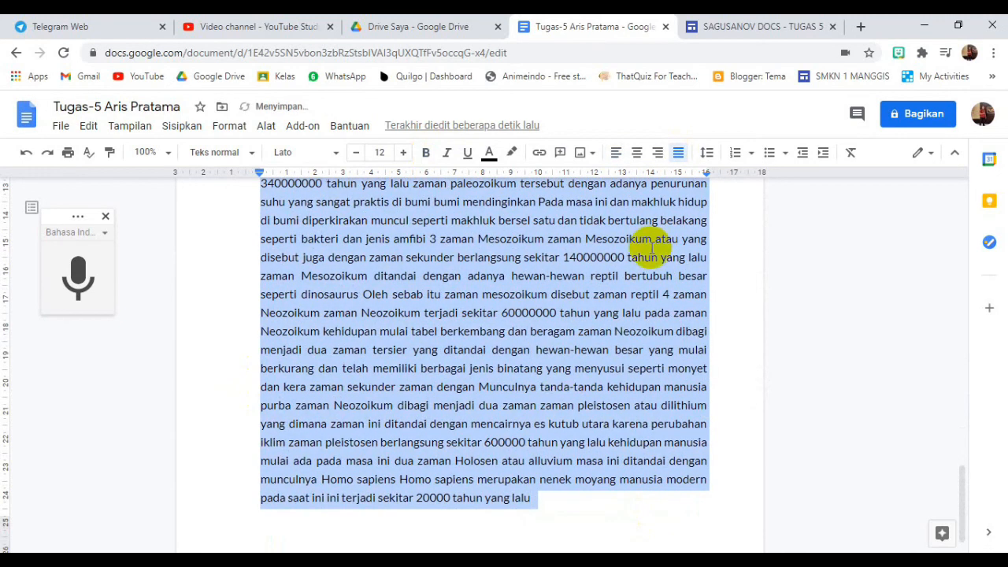
scroll(525, 407, "up", 6)
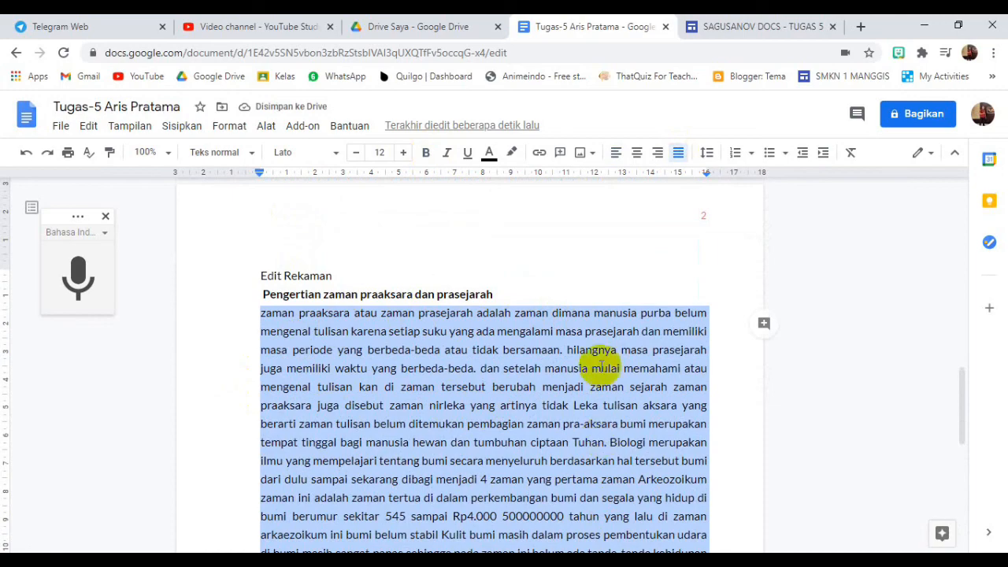
left_click(575, 316)
- Review the edited version under "Edit Rekaman" against the original dictated text on the first page
scroll(477, 383, "down", 5)
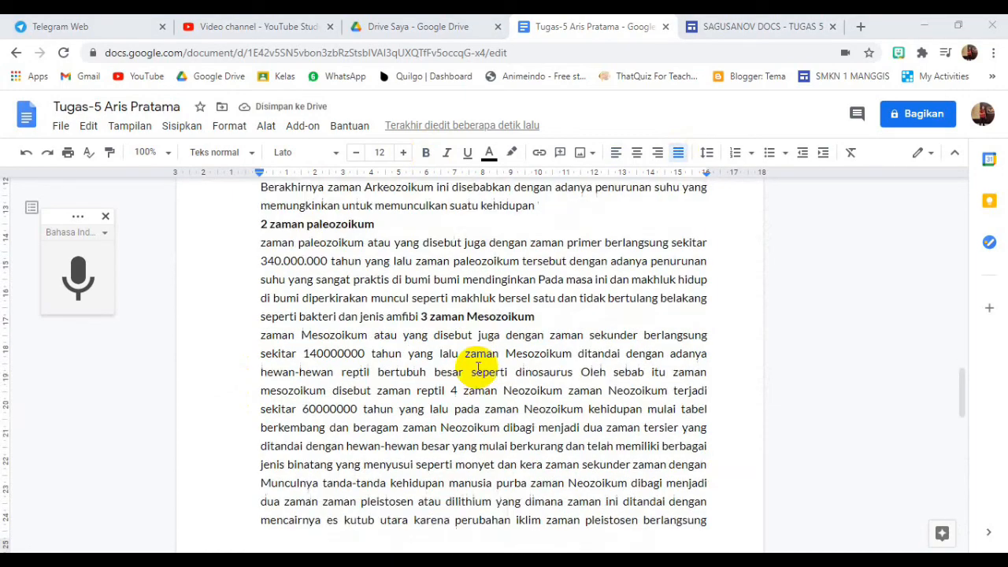
scroll(478, 368, "up", 10)
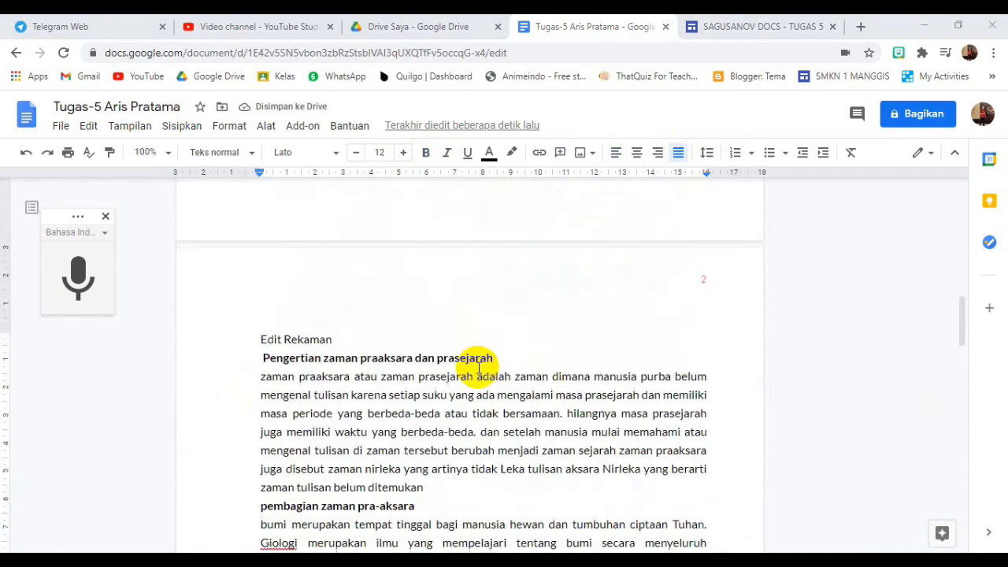
scroll(476, 367, "up", 4)
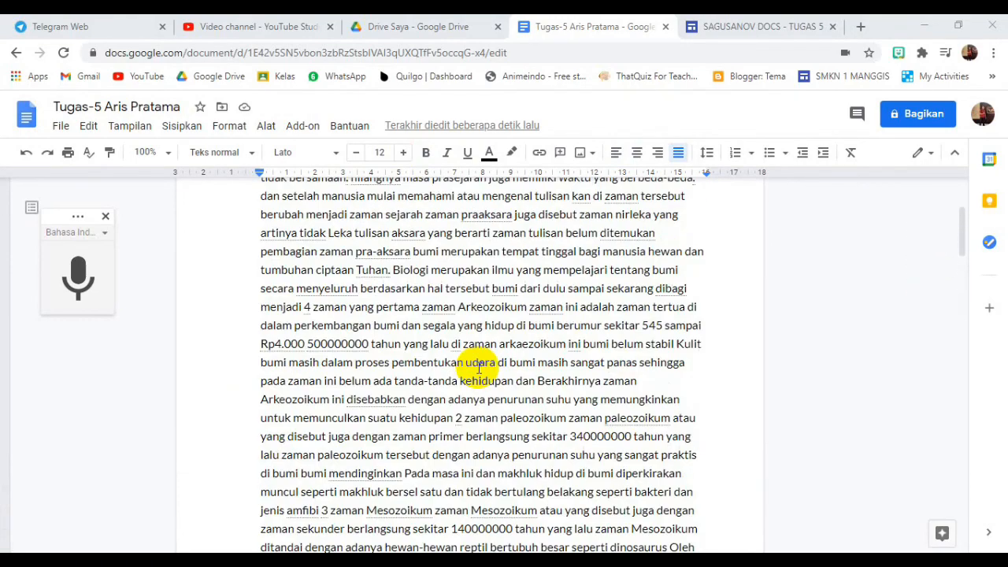
scroll(478, 370, "down", 5)
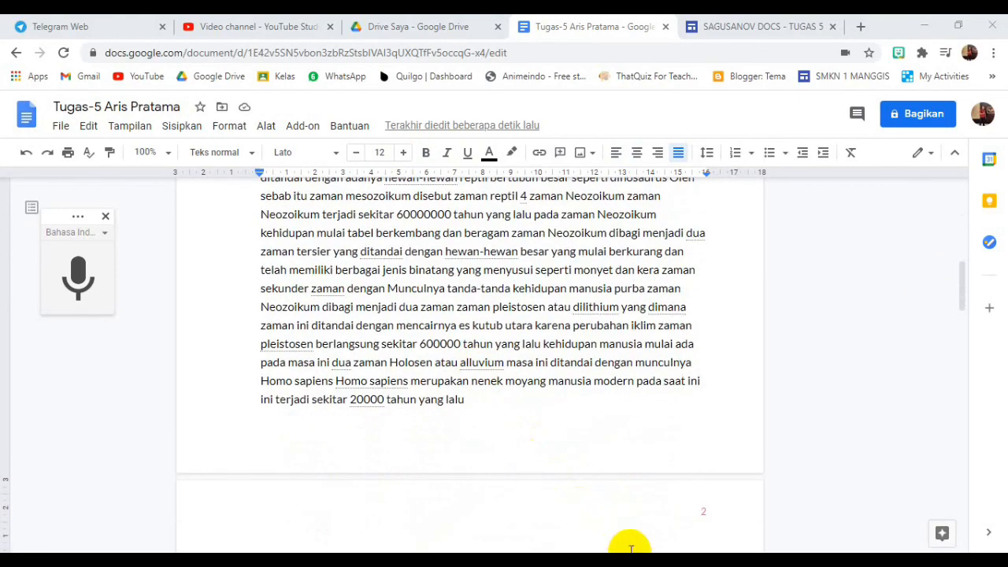